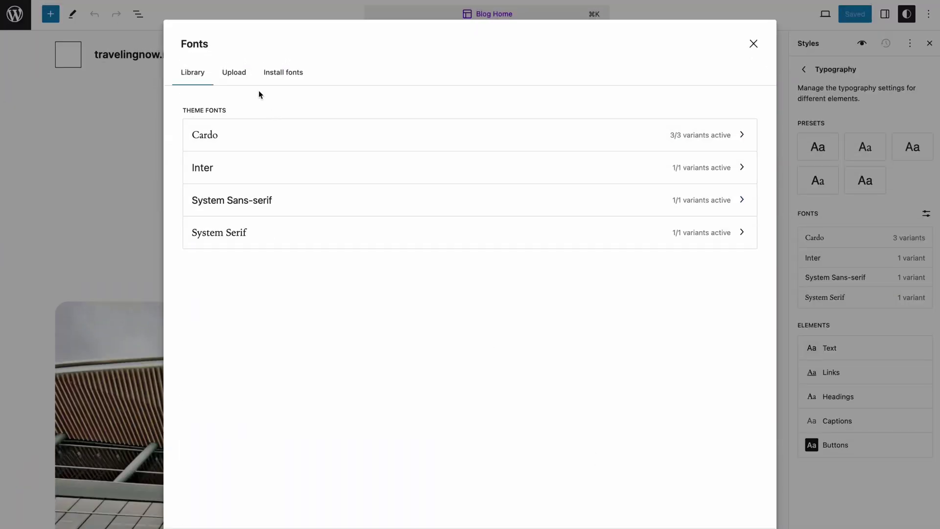
# - Open the site editor's Styles > Typography font library listing Cardo, Inter and the System fonts
pyautogui.click(249, 76)
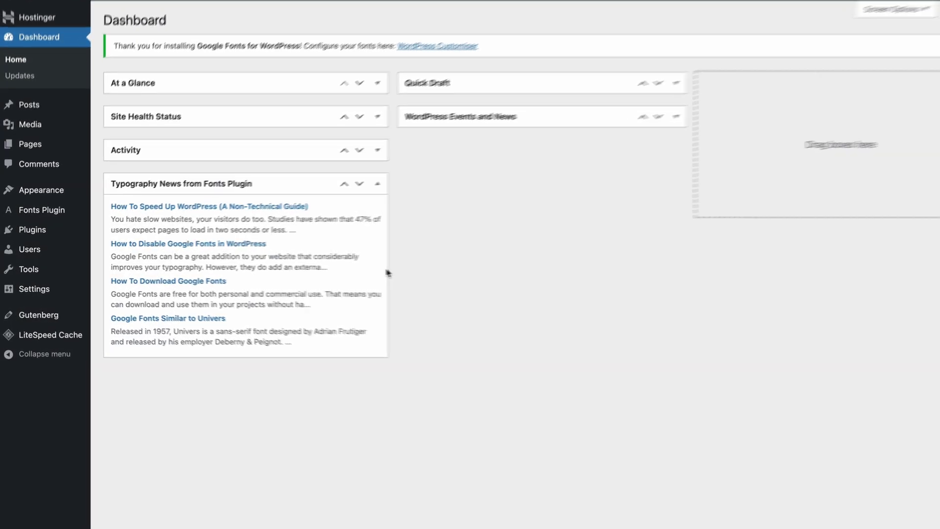
pyautogui.moveTo(63, 183)
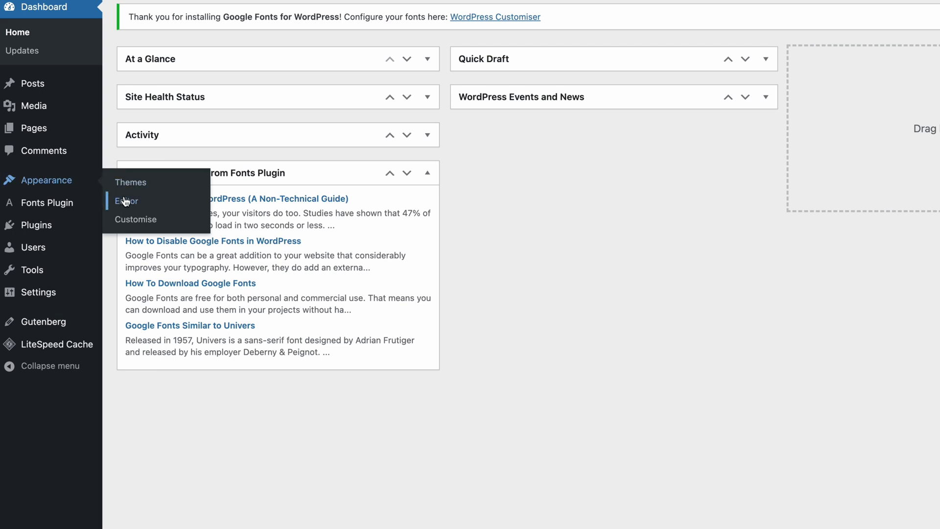
pyautogui.click(125, 202)
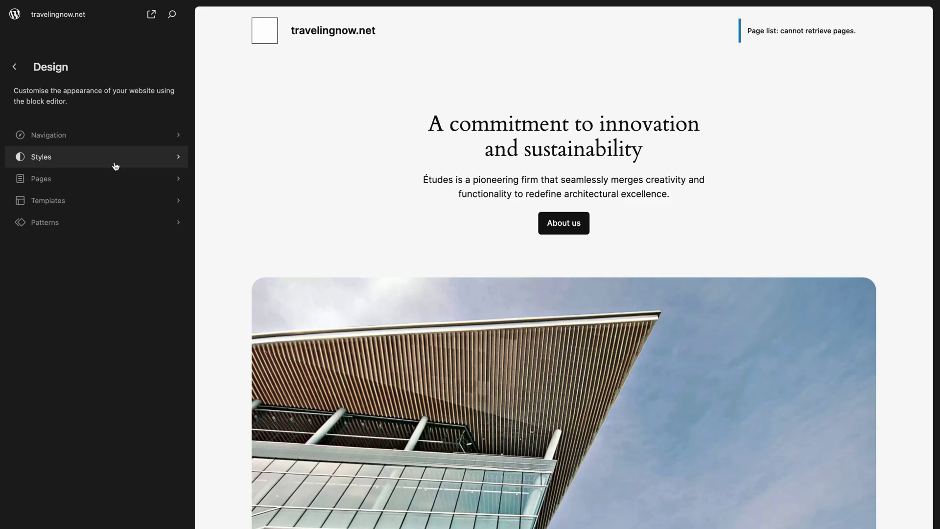
pyautogui.click(115, 157)
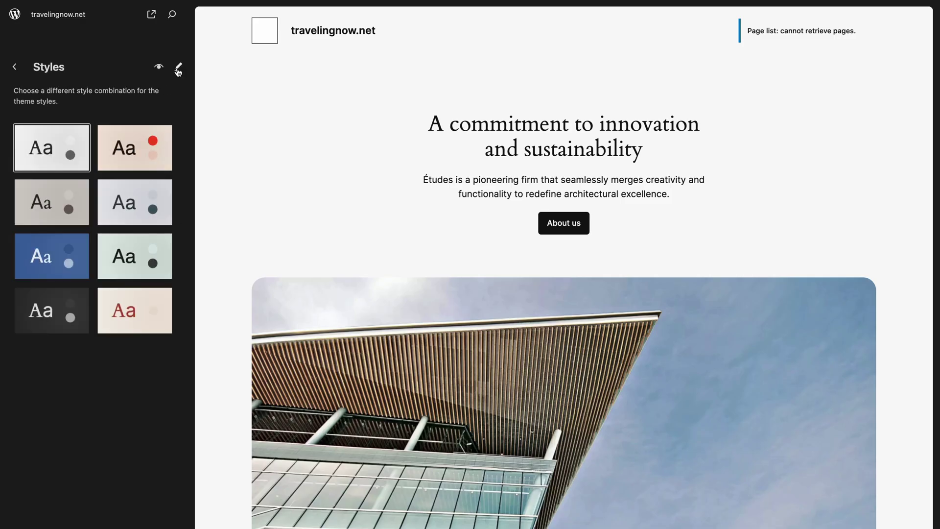
pyautogui.click(177, 67)
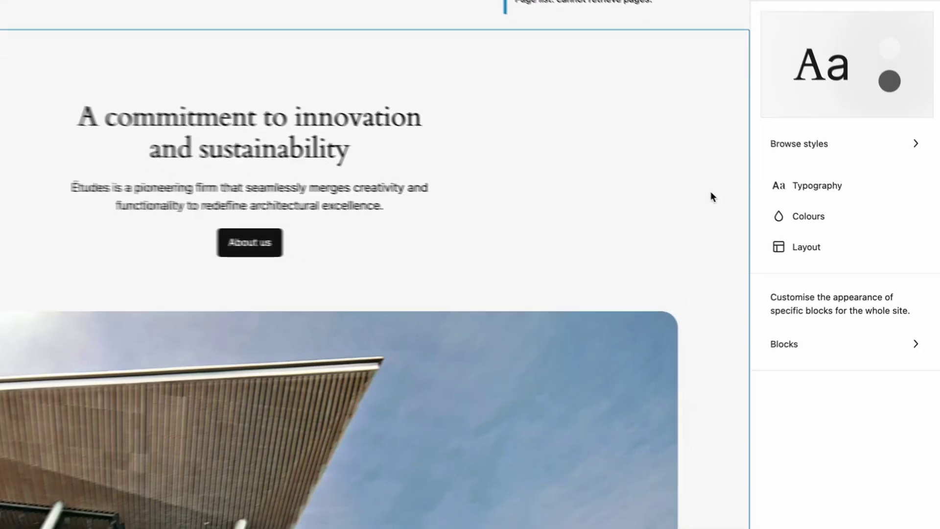
pyautogui.click(841, 202)
pyautogui.click(925, 198)
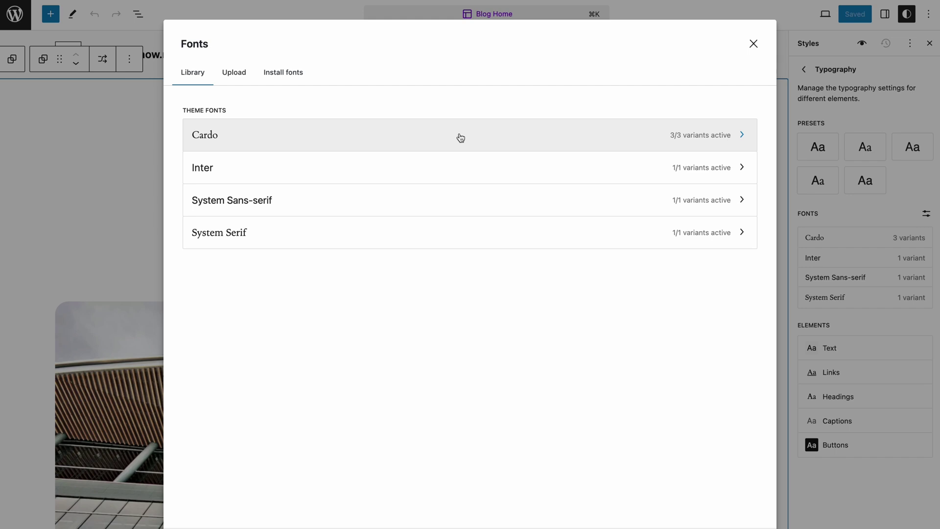
# - Upload all twelve Roboto .ttf files from the Roboto folder to the Font Library
pyautogui.click(234, 72)
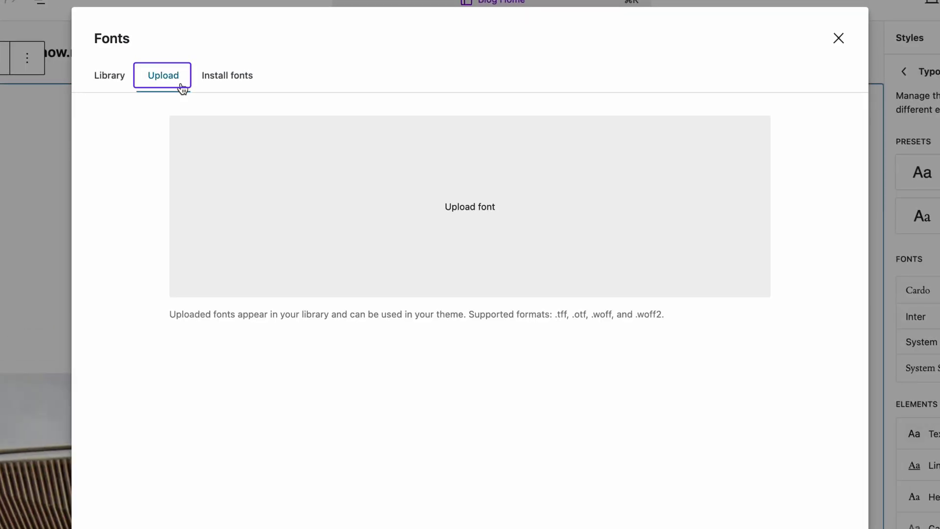
pyautogui.click(456, 219)
pyautogui.click(397, 279)
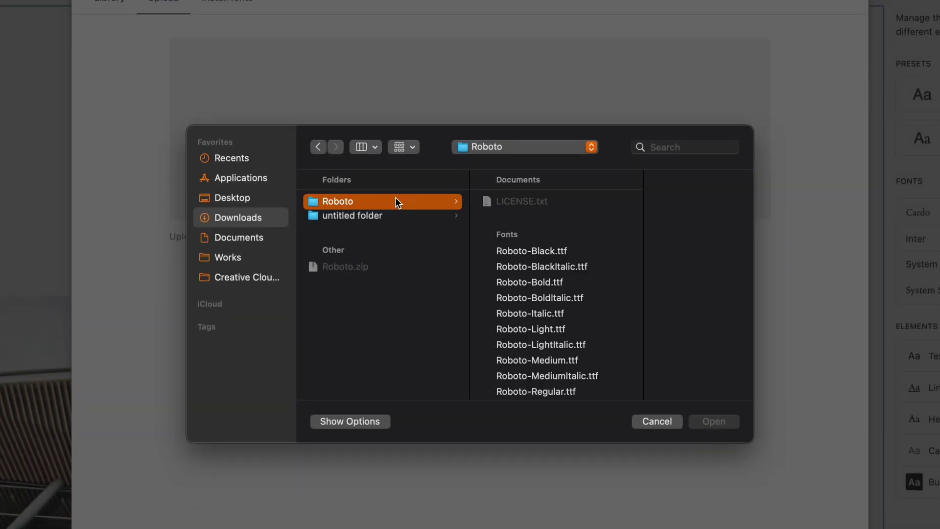
pyautogui.click(492, 248)
pyautogui.press('super+a')
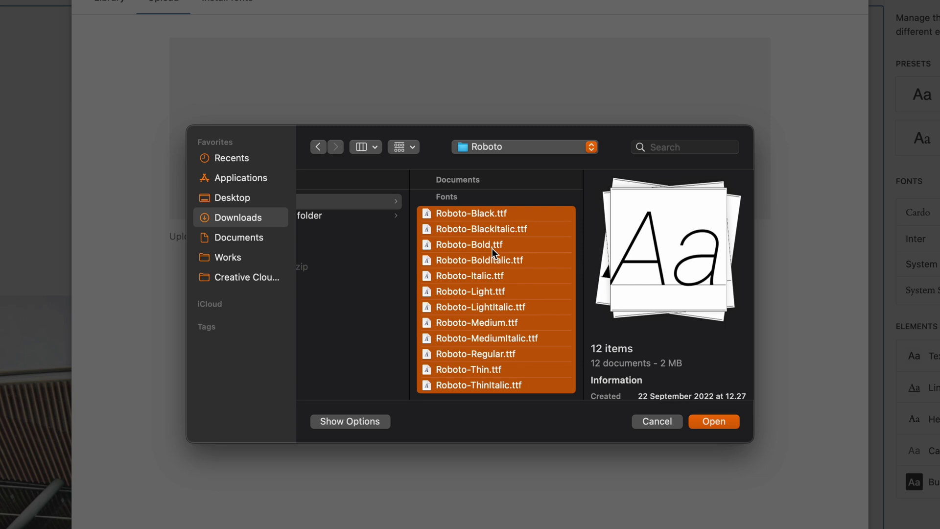
pyautogui.click(696, 421)
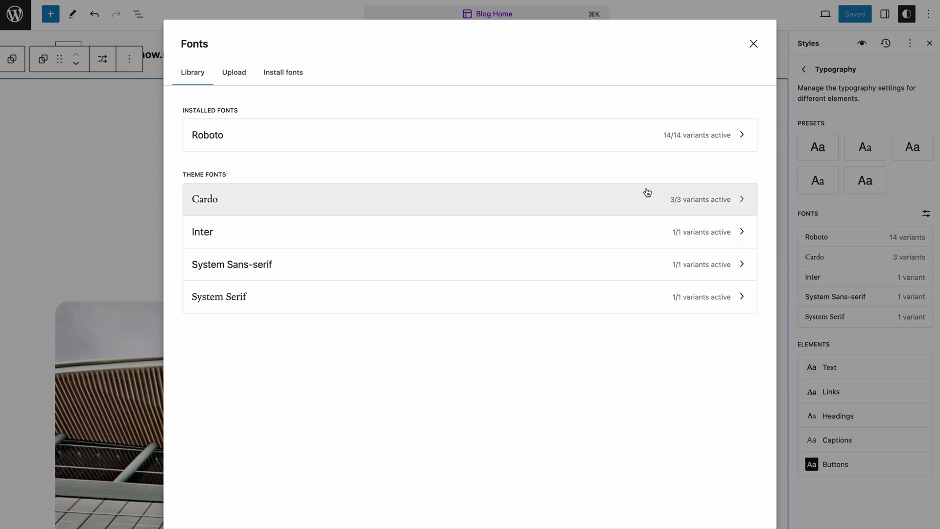
# - Open Roboto's variants, toggle 100 and 250 off and back on, then return to the library
pyautogui.click(701, 146)
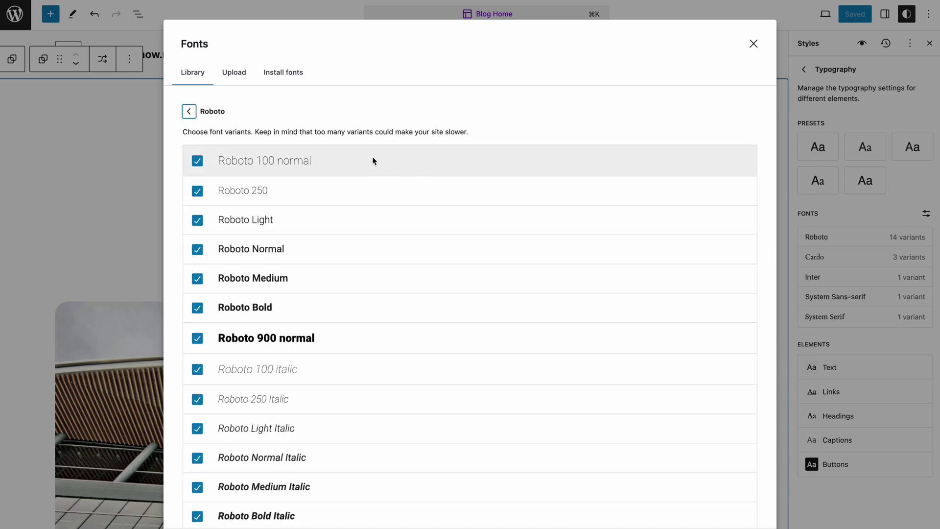
pyautogui.click(198, 161)
pyautogui.click(197, 161)
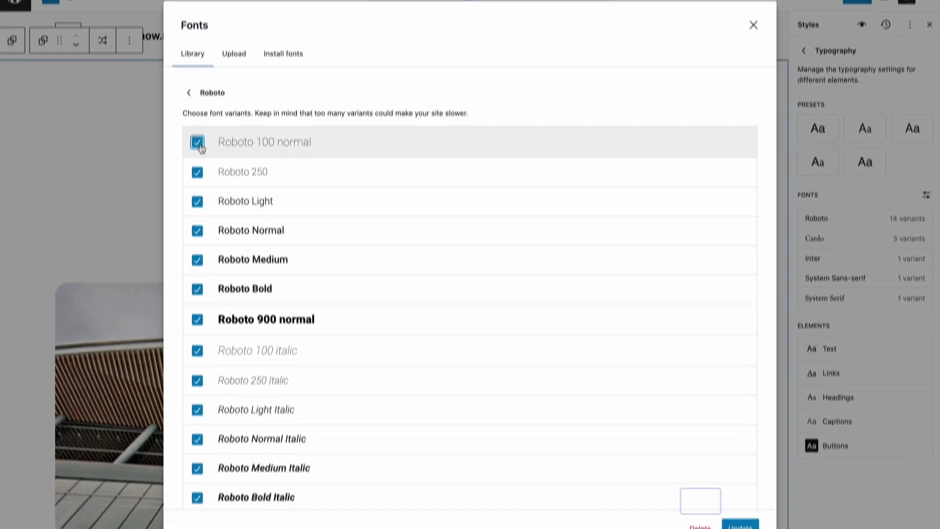
pyautogui.click(196, 145)
pyautogui.click(196, 145)
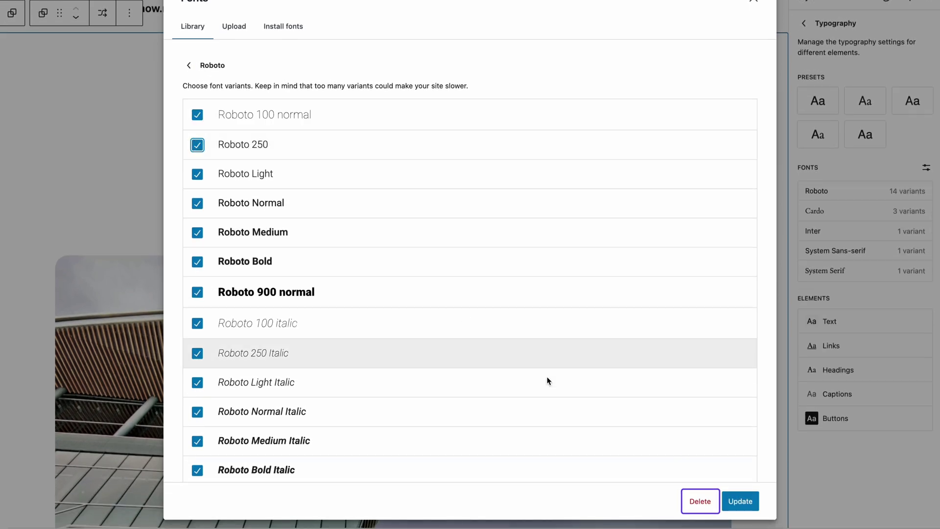
pyautogui.click(703, 502)
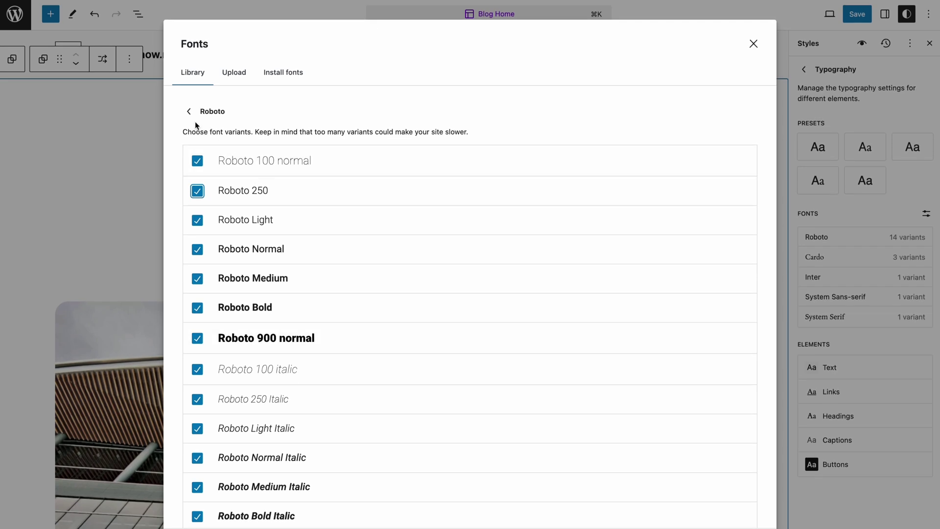
pyautogui.click(189, 114)
# - Search the Google Fonts install catalogue for 'robo'
pyautogui.click(278, 84)
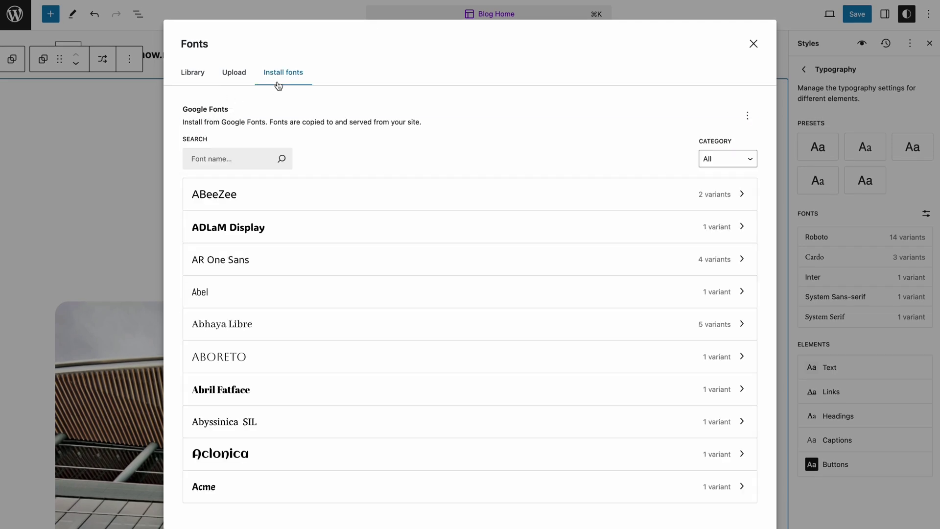
pyautogui.click(254, 161)
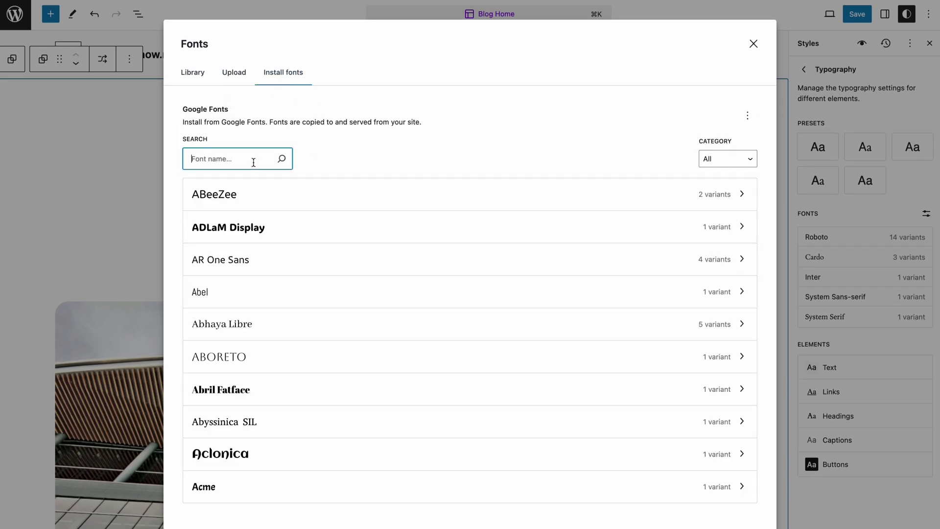
pyautogui.write('robo')
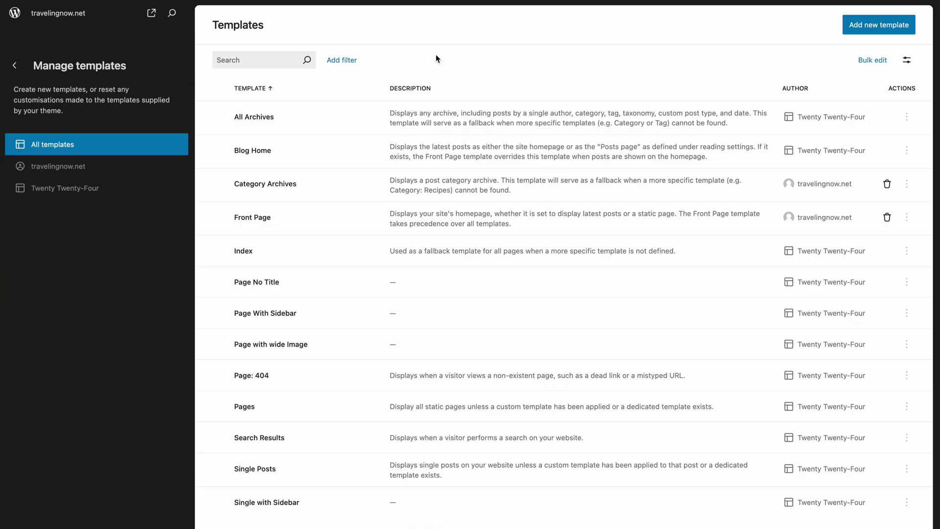
# - Enable the Preview field and switch the templates list to Grid layout
pyautogui.click(907, 61)
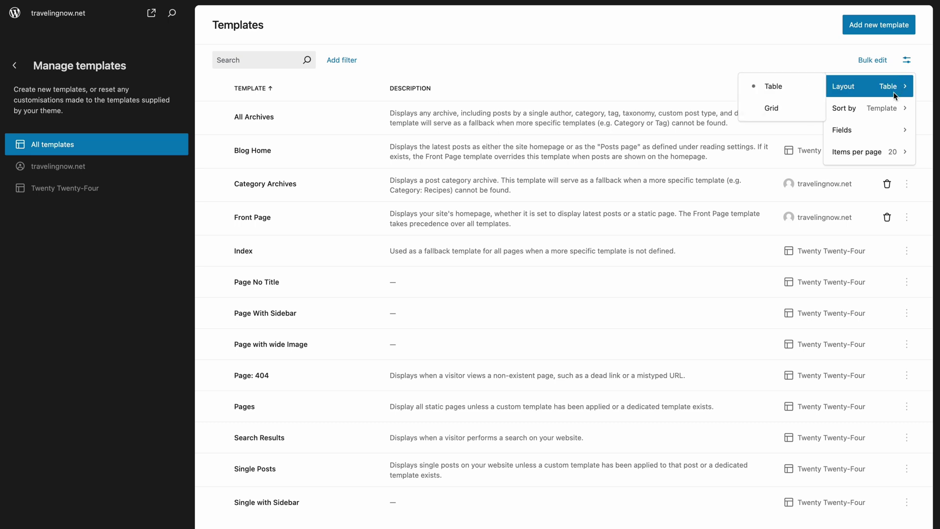
pyautogui.moveTo(893, 130)
pyautogui.click(785, 135)
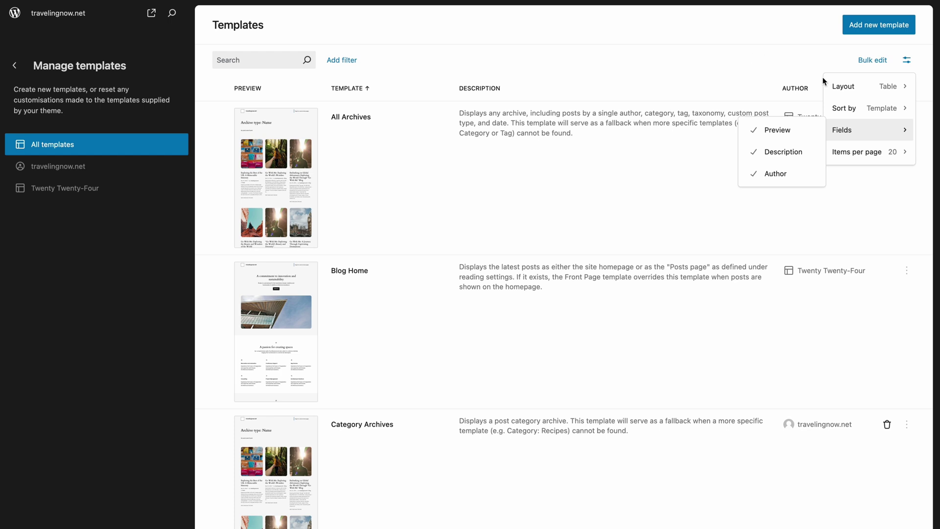
pyautogui.moveTo(845, 87)
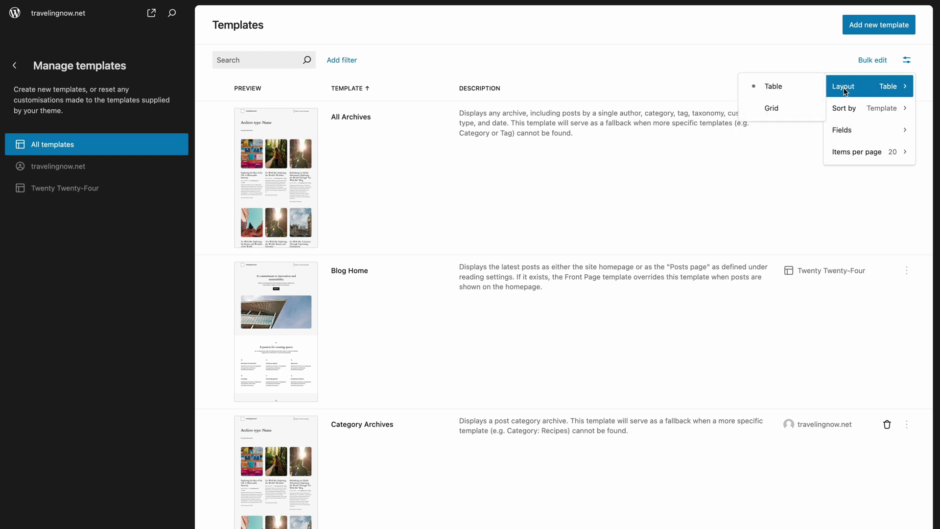
pyautogui.click(812, 110)
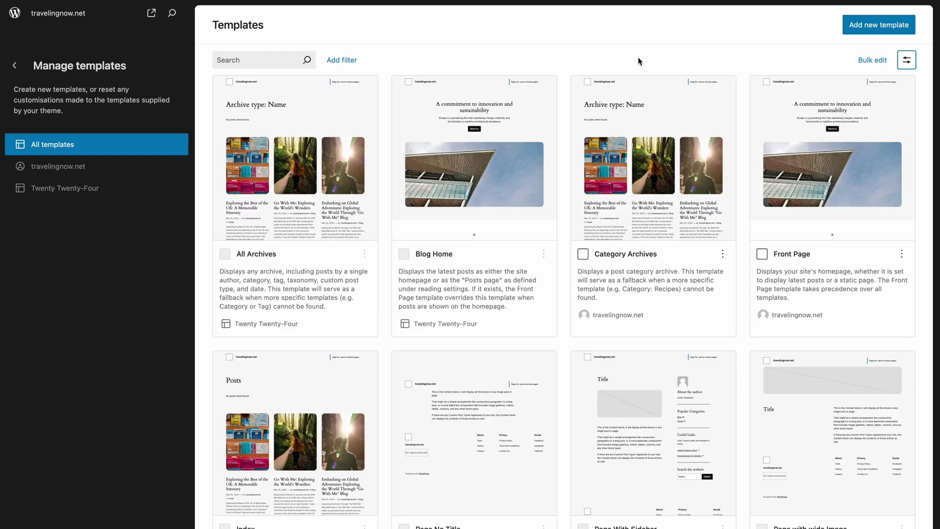
# - Add an Author filter to the templates, then clear it
pyautogui.click(348, 61)
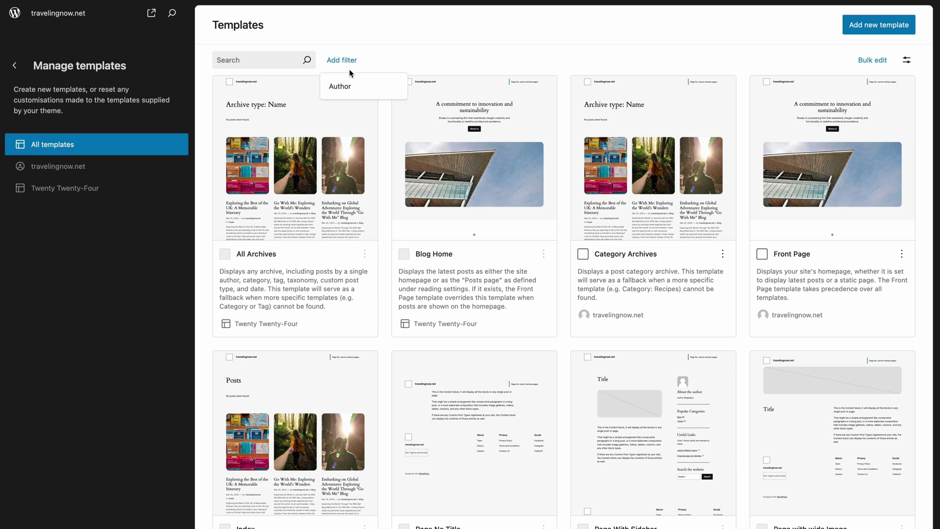
pyautogui.click(349, 86)
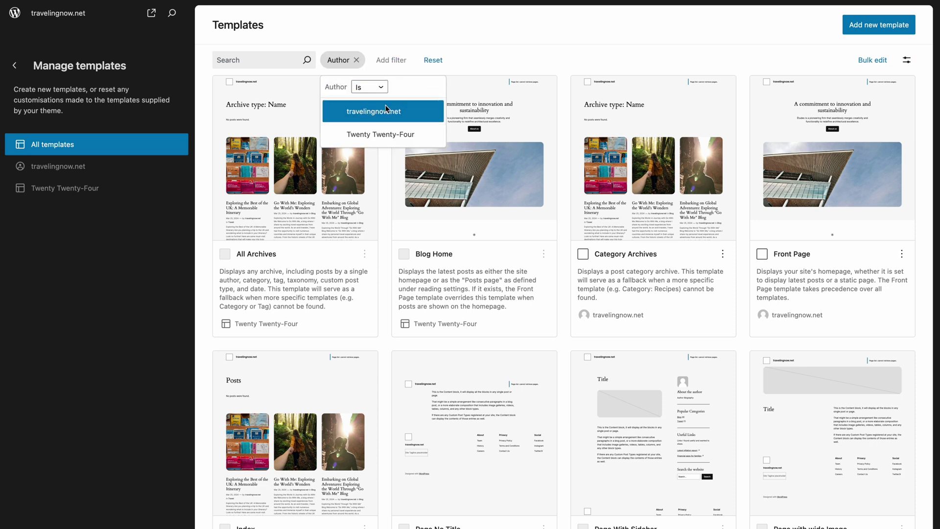
pyautogui.click(521, 38)
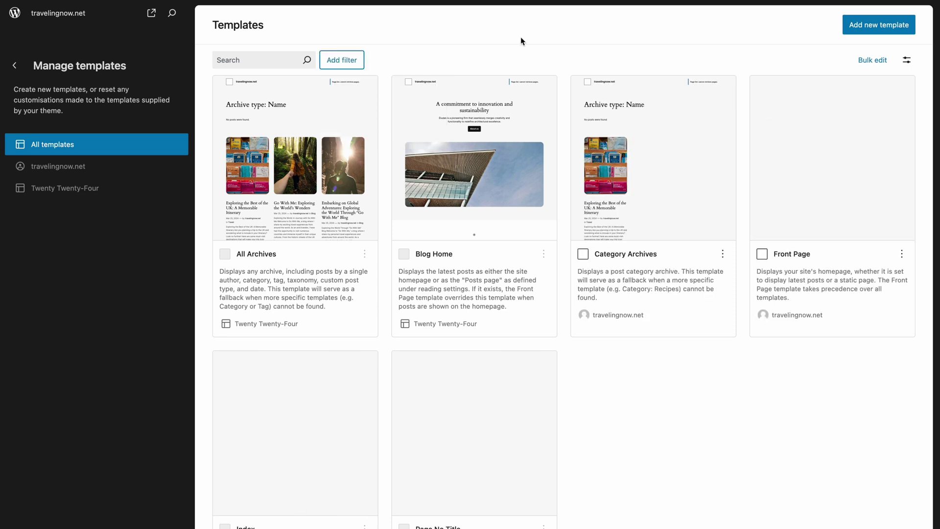
# - Sort the templates grid by Author, ascending
pyautogui.click(907, 64)
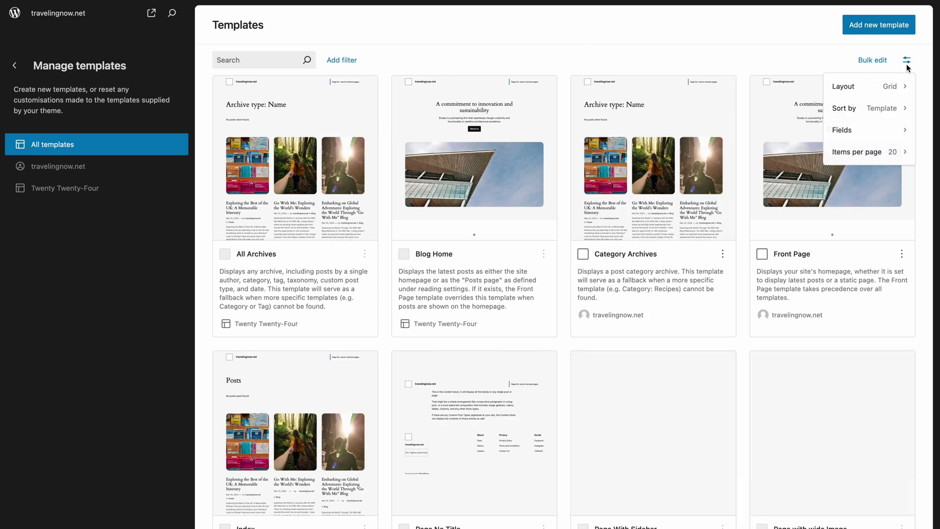
pyautogui.moveTo(884, 109)
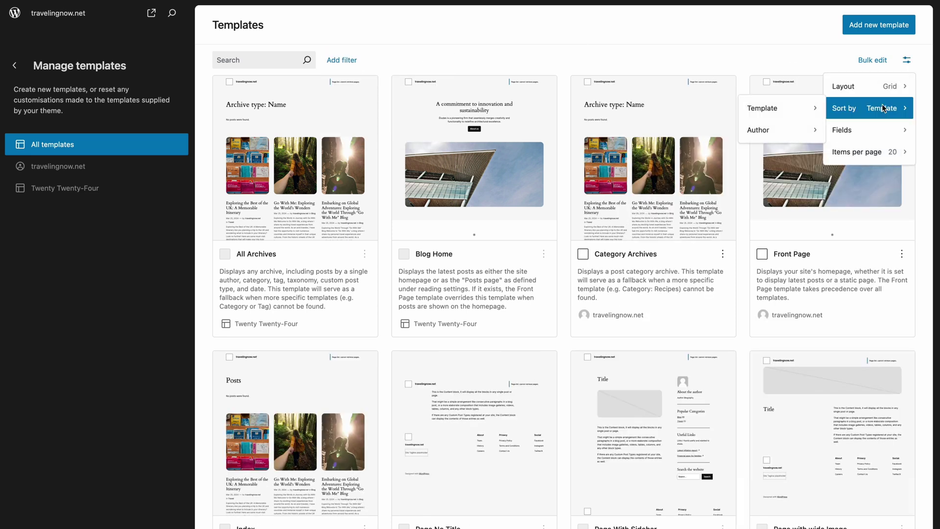
pyautogui.moveTo(784, 130)
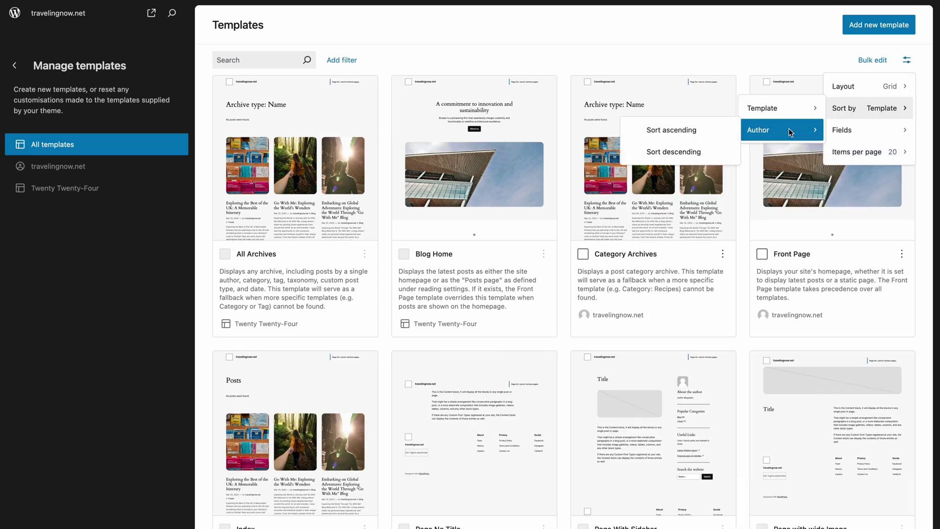
pyautogui.click(730, 132)
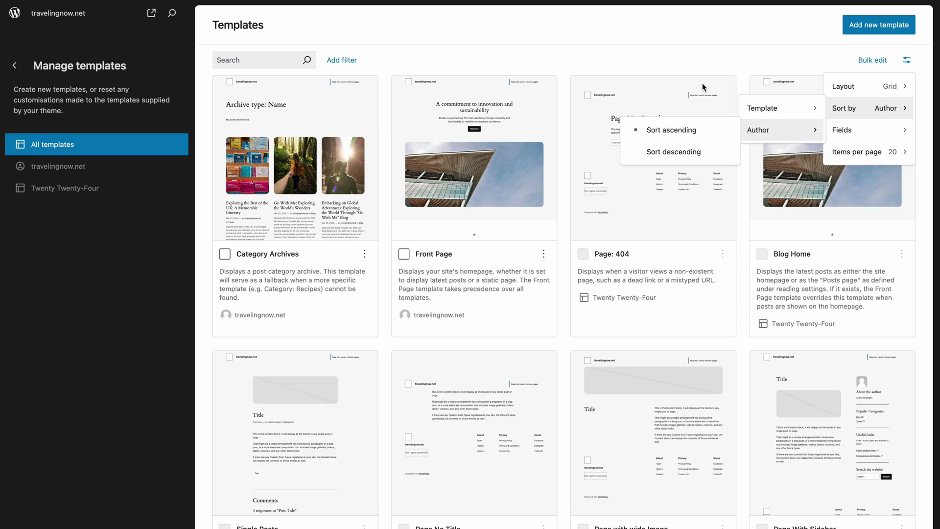
pyautogui.click(684, 57)
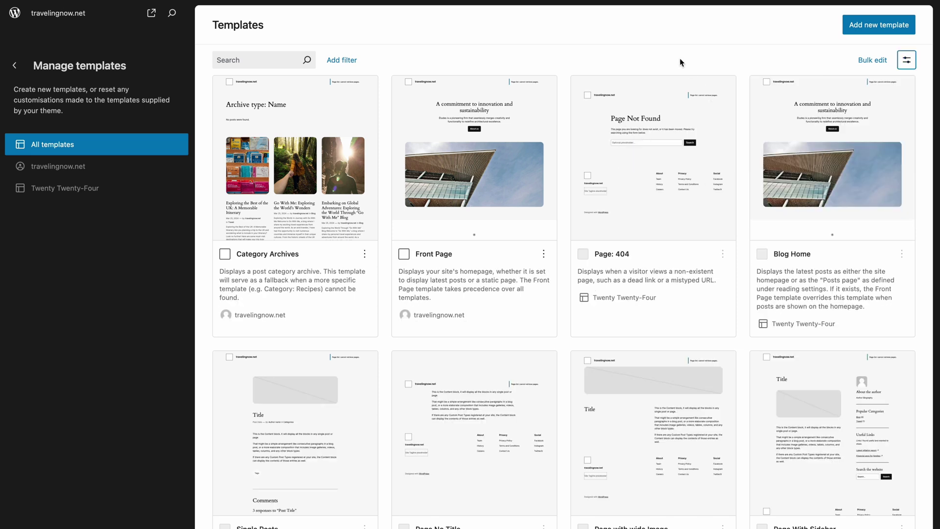
# - Select the Category Archives and Front Page templates and open Edit 2 items
pyautogui.click(226, 255)
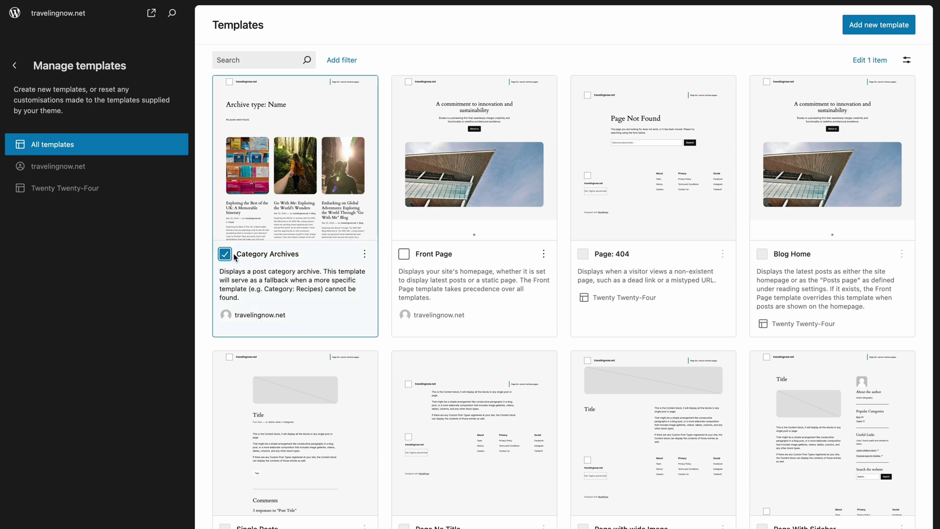
pyautogui.click(404, 254)
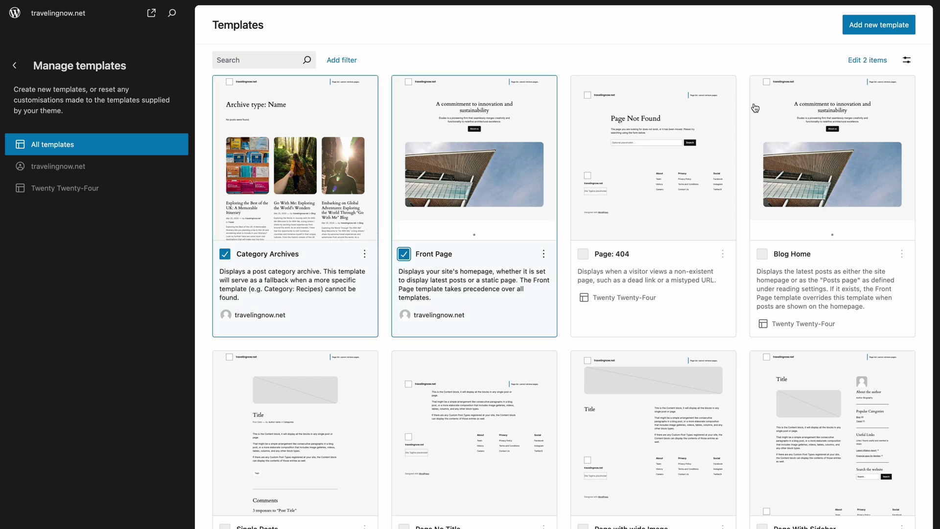
pyautogui.click(860, 60)
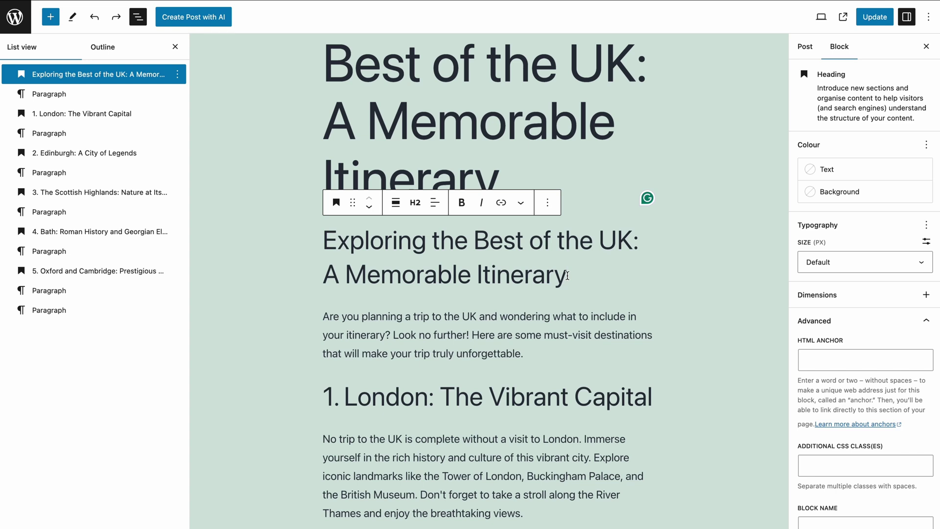
# - Wrap the 'Exploring the Best of the UK' heading in a Borders-style group with increased padding
pyautogui.moveTo(567, 275); pyautogui.dragTo(372, 250)
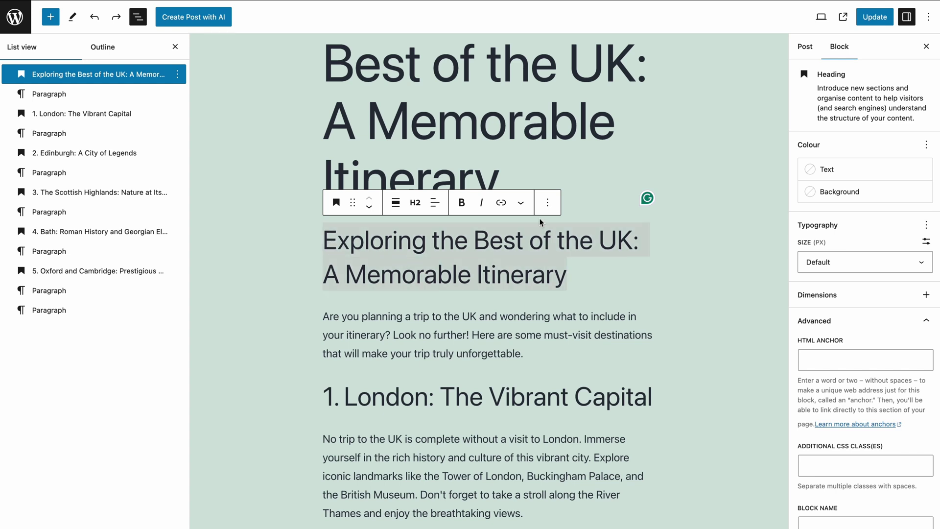
pyautogui.click(547, 202)
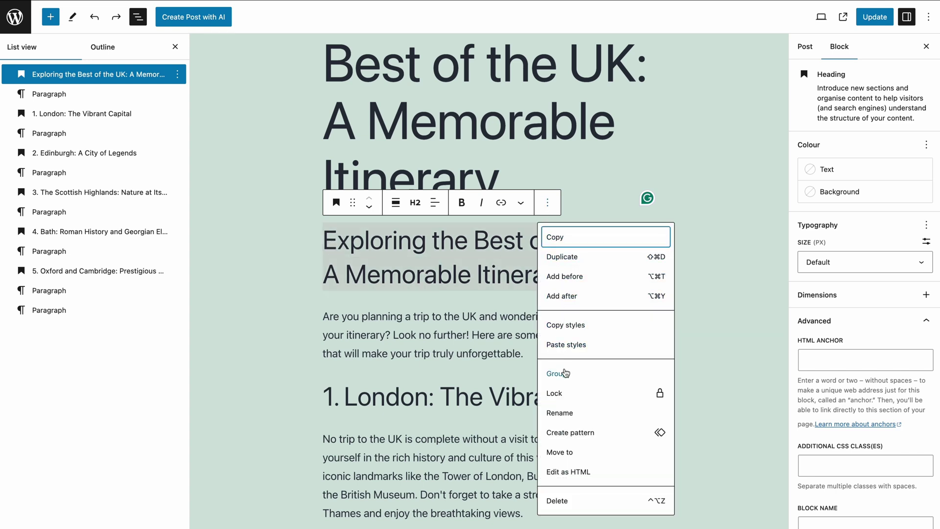
pyautogui.click(557, 373)
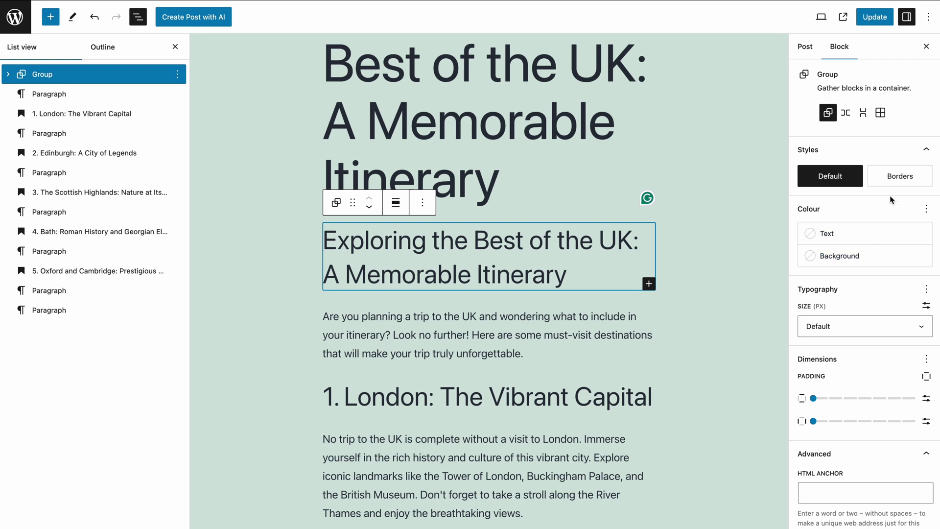
pyautogui.click(903, 179)
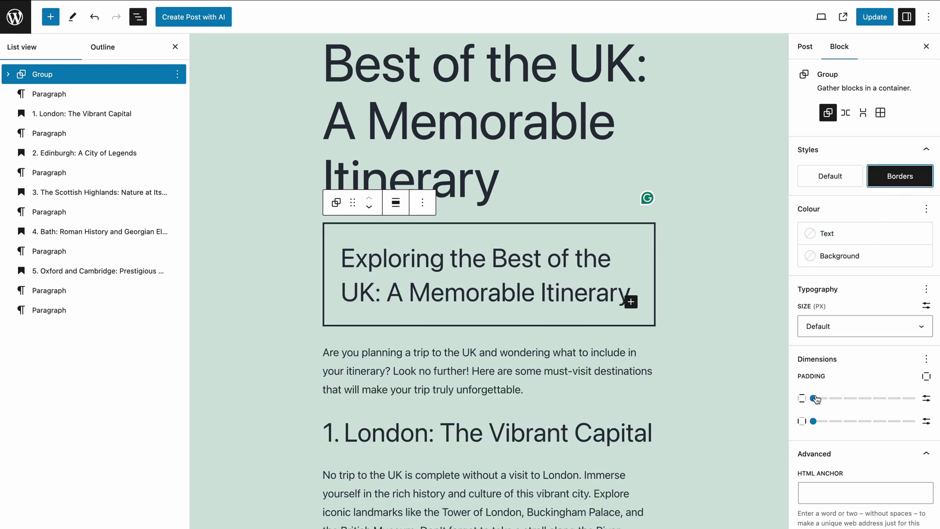
pyautogui.moveTo(816, 399); pyautogui.dragTo(882, 393)
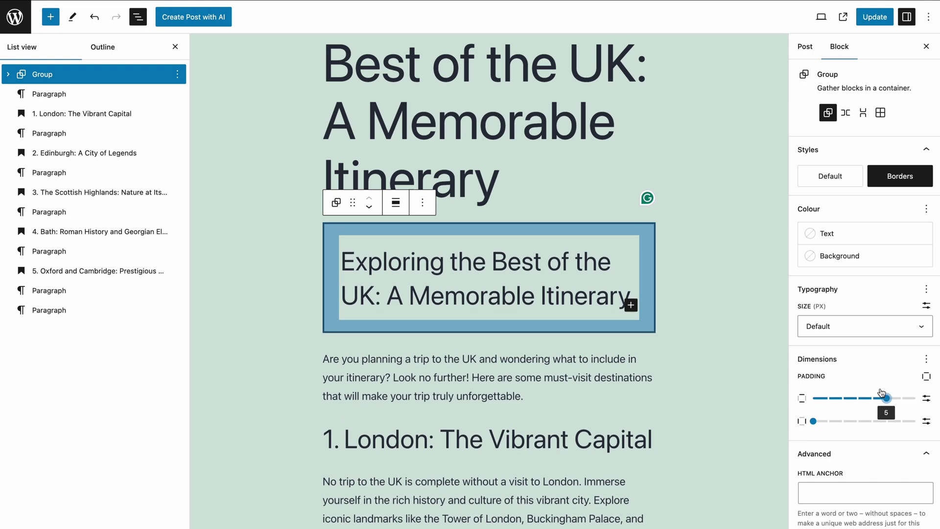
pyautogui.moveTo(813, 421); pyautogui.dragTo(900, 421)
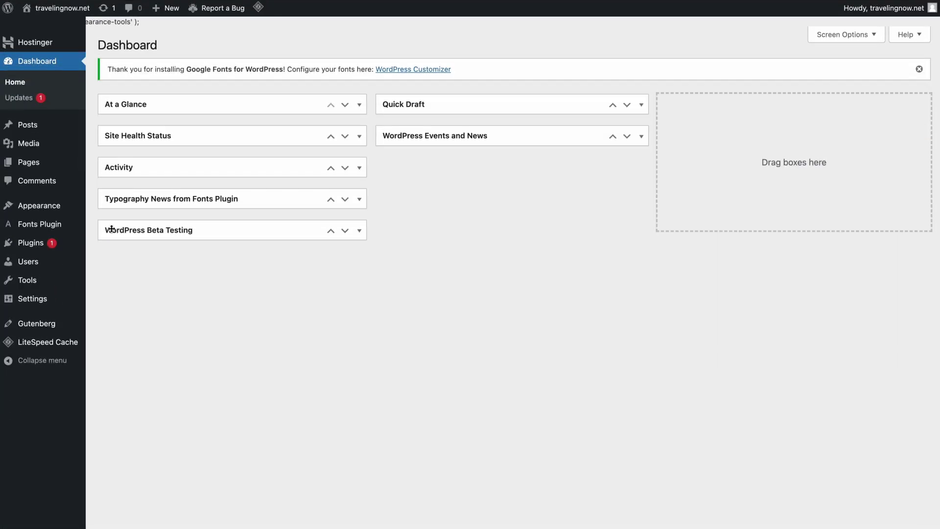
# - Open Appearance > Themes to list the installed themes
pyautogui.click(59, 198)
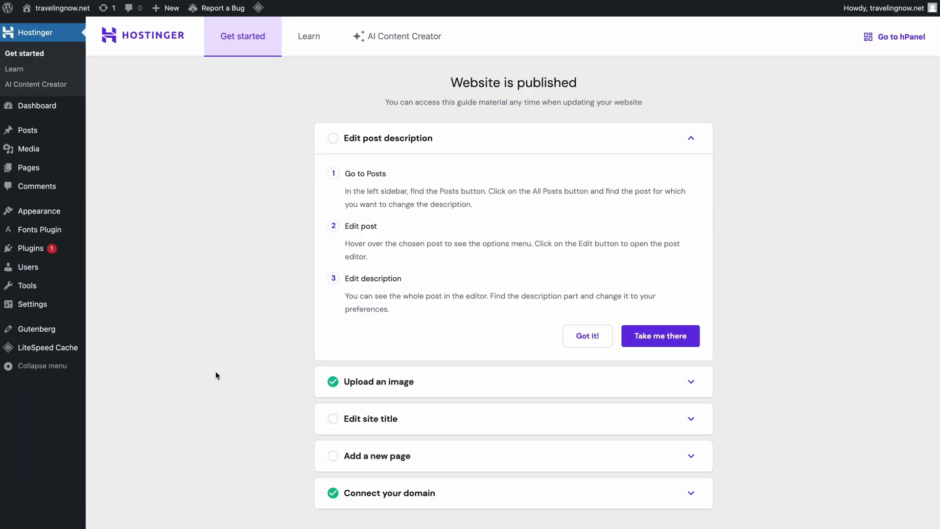
# - Open the Settings > General site settings page
pyautogui.moveTo(54, 304)
pyautogui.click(110, 301)
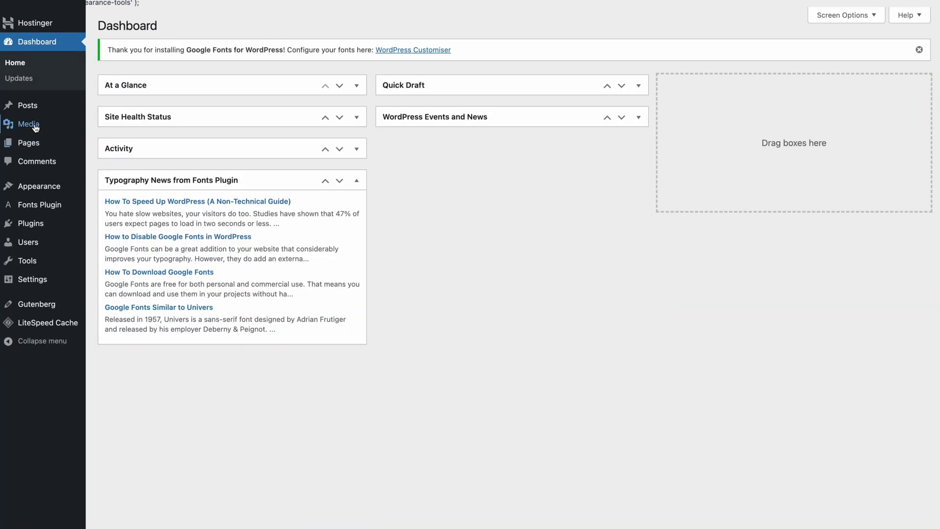
# - Upload three images from the Downloads folder via Media > Add New Media File
pyautogui.click(29, 124)
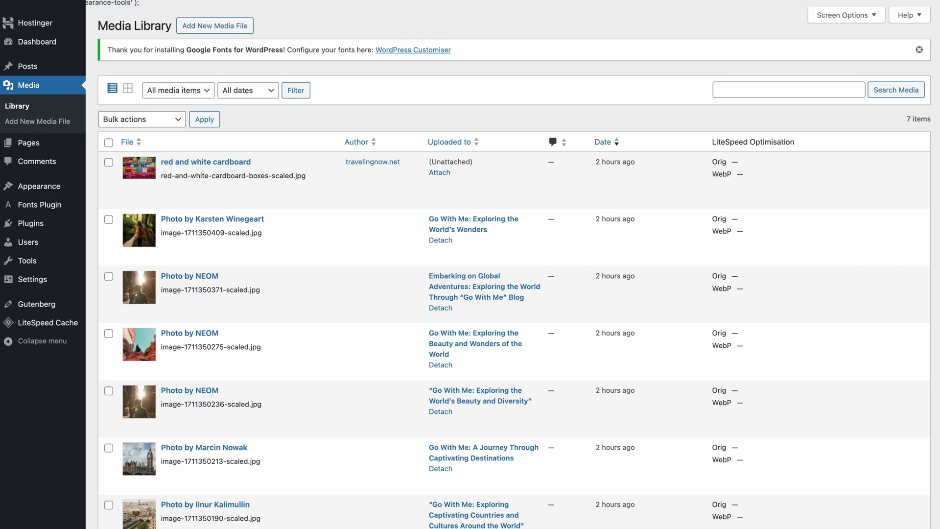
pyautogui.click(211, 28)
pyautogui.click(494, 147)
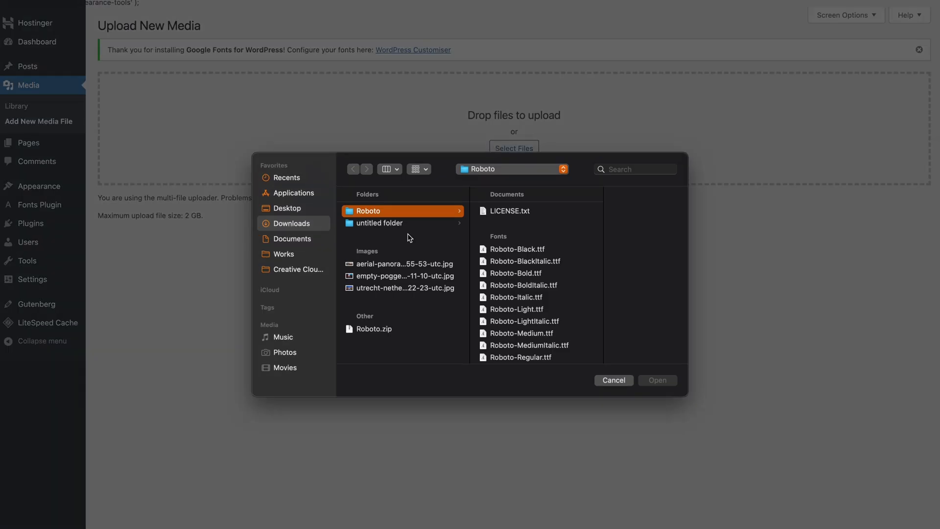
pyautogui.click(390, 266)
pyautogui.click(657, 381)
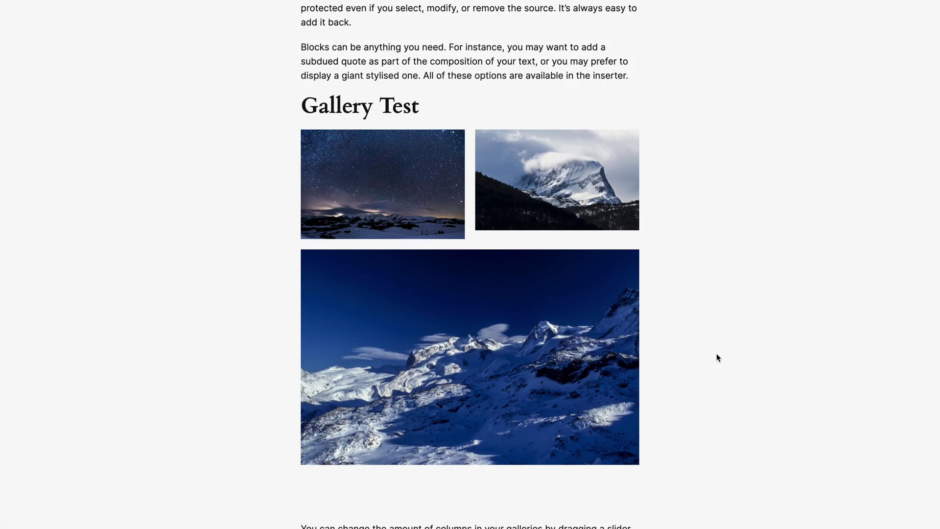
pyautogui.rightClick(716, 354)
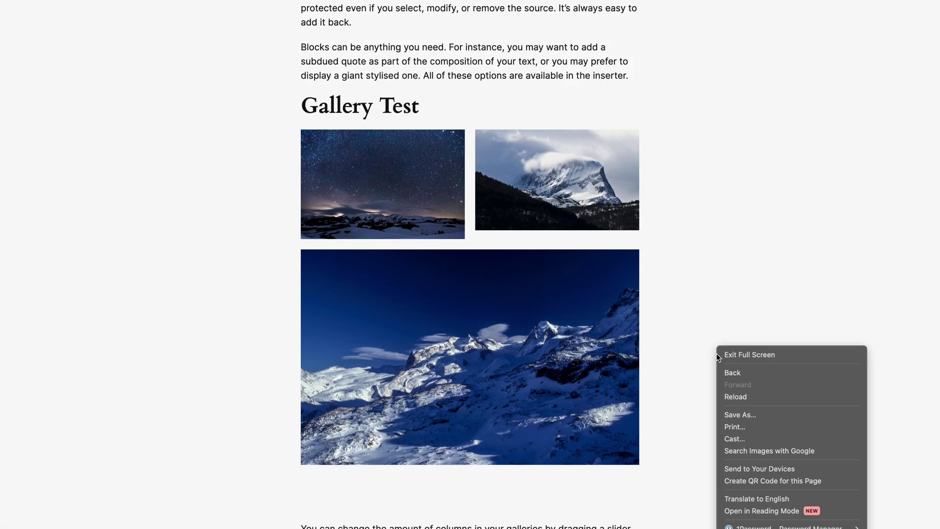
pyautogui.click(730, 396)
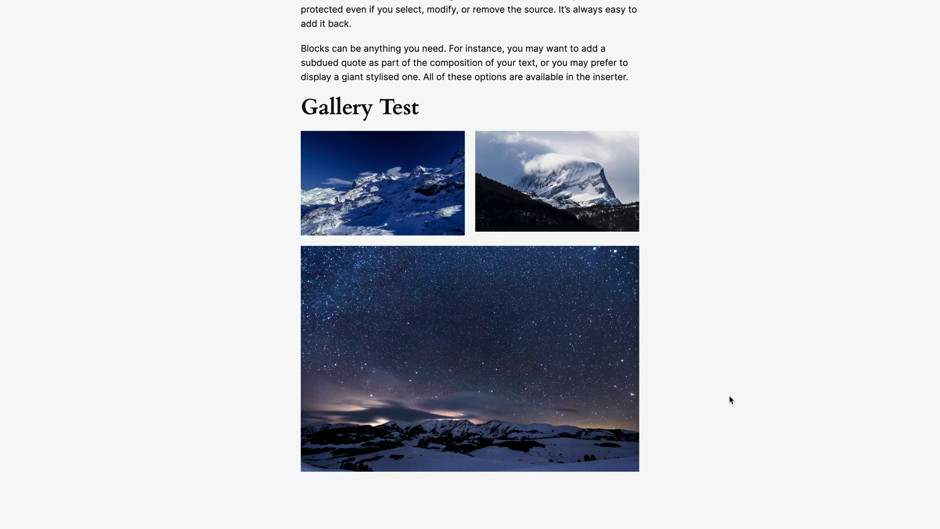
pyautogui.rightClick(730, 396)
pyautogui.click(732, 397)
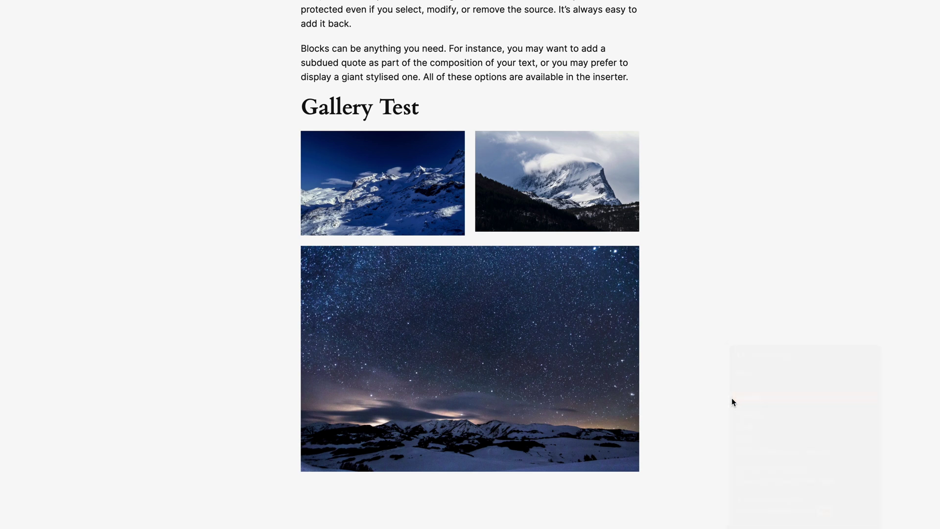